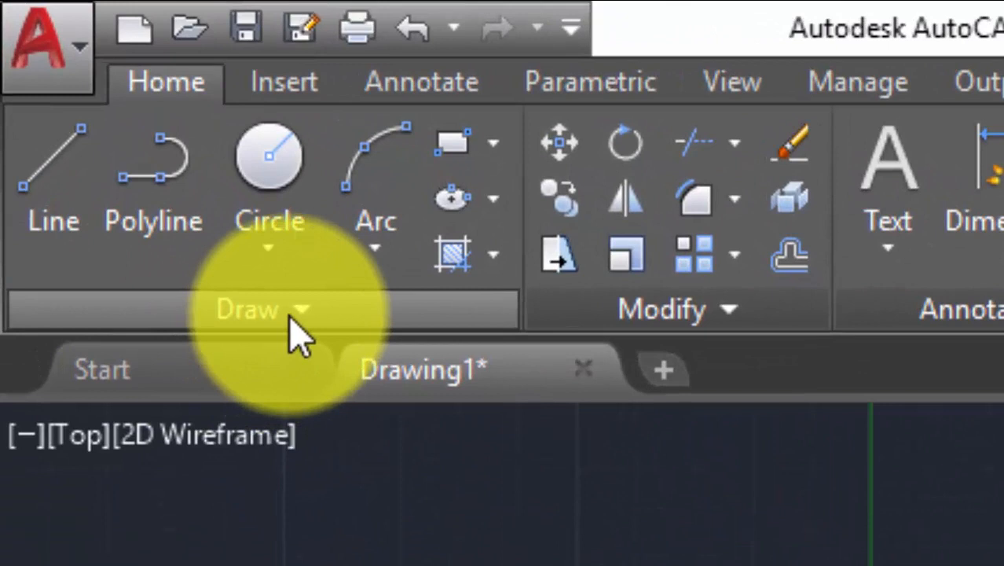
- Expand the Home tab's Draw panel to reveal Spline Fit and the other extra draw tools
{"action": "left_click", "coordinate": [190, 202]}
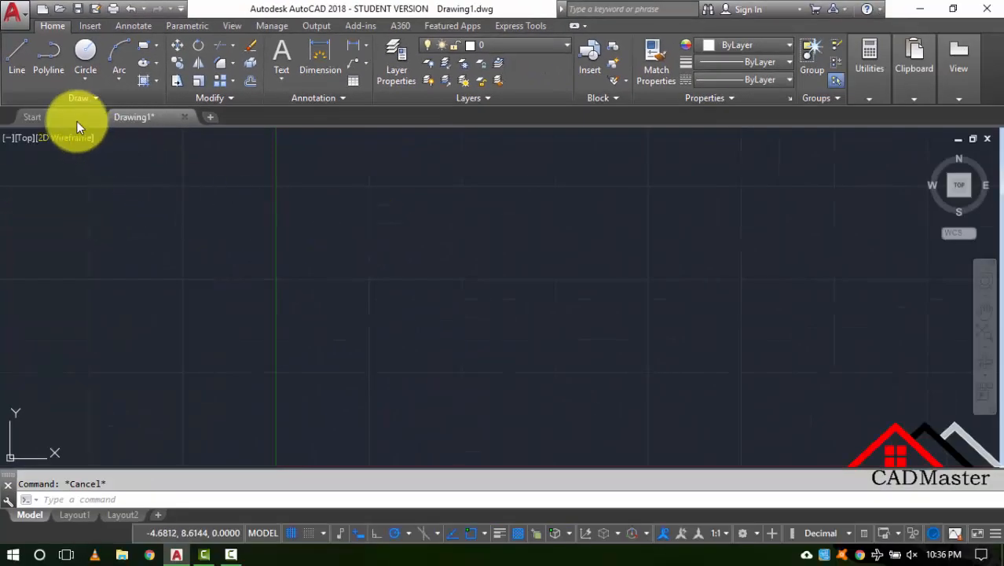
{"action": "left_click", "coordinate": [82, 99]}
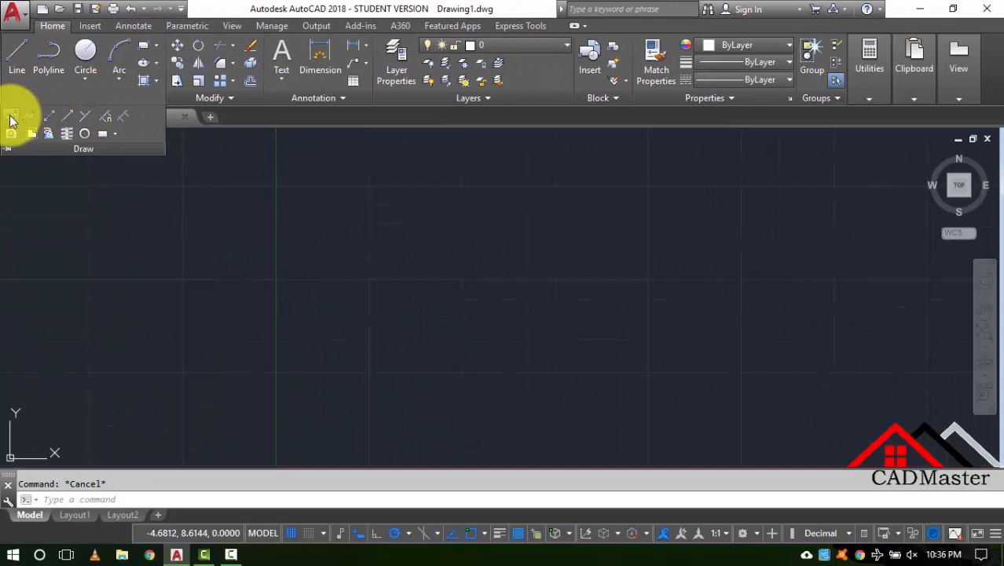
- Draw a Spline Fit curve through six points forming two peaks and two troughs, then recentre the view
{"action": "left_click", "coordinate": [11, 120]}
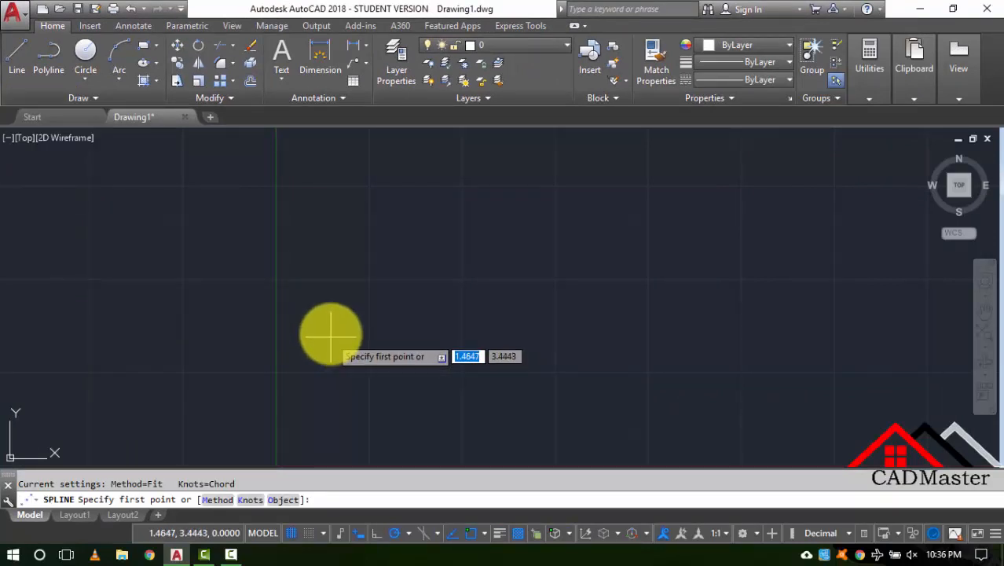
{"action": "left_click", "coordinate": [249, 325]}
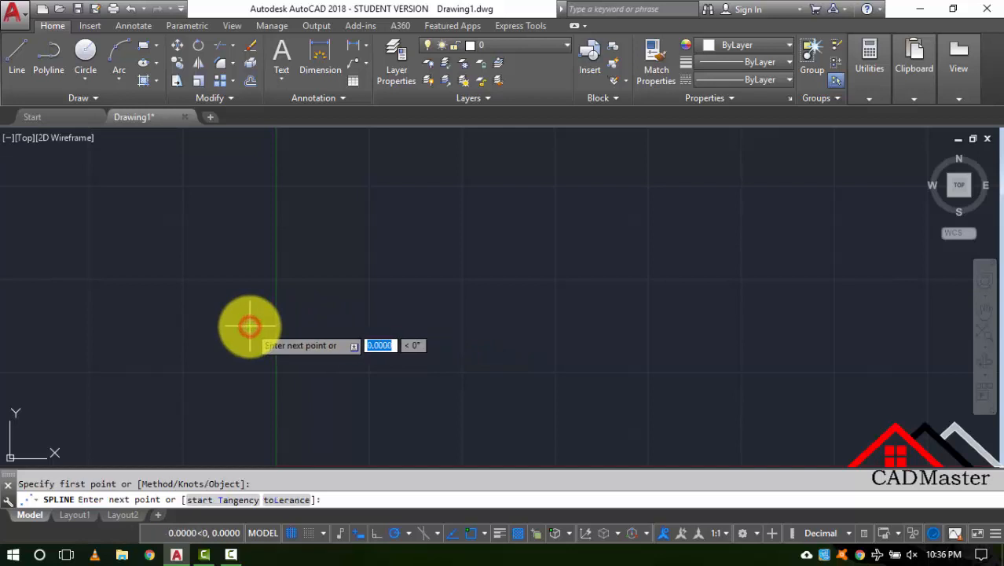
{"action": "left_click", "coordinate": [345, 248]}
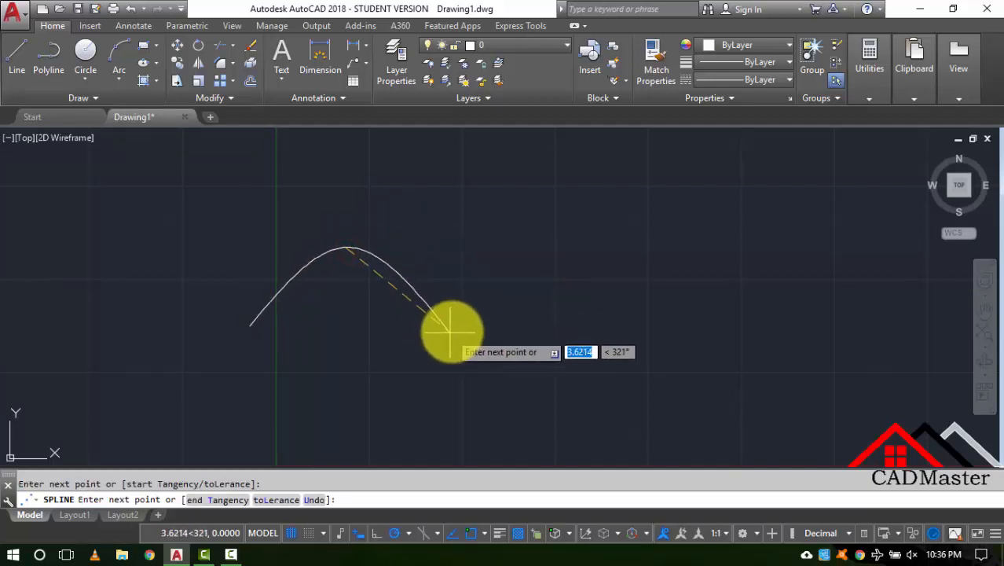
{"action": "left_click", "coordinate": [453, 322]}
{"action": "left_click", "coordinate": [611, 237]}
{"action": "left_click", "coordinate": [729, 338]}
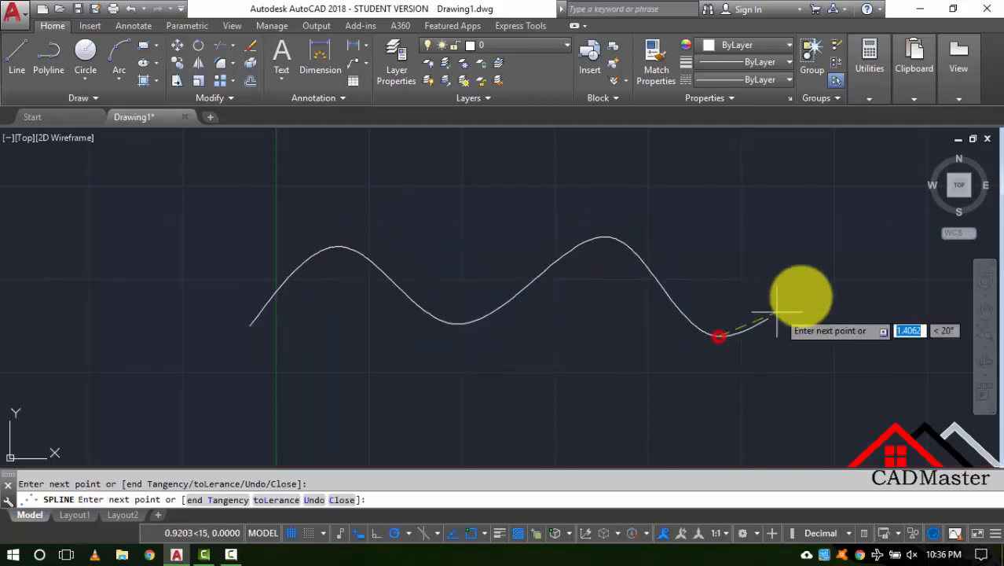
{"action": "left_click", "coordinate": [856, 253]}
{"action": "key", "text": "Return"}
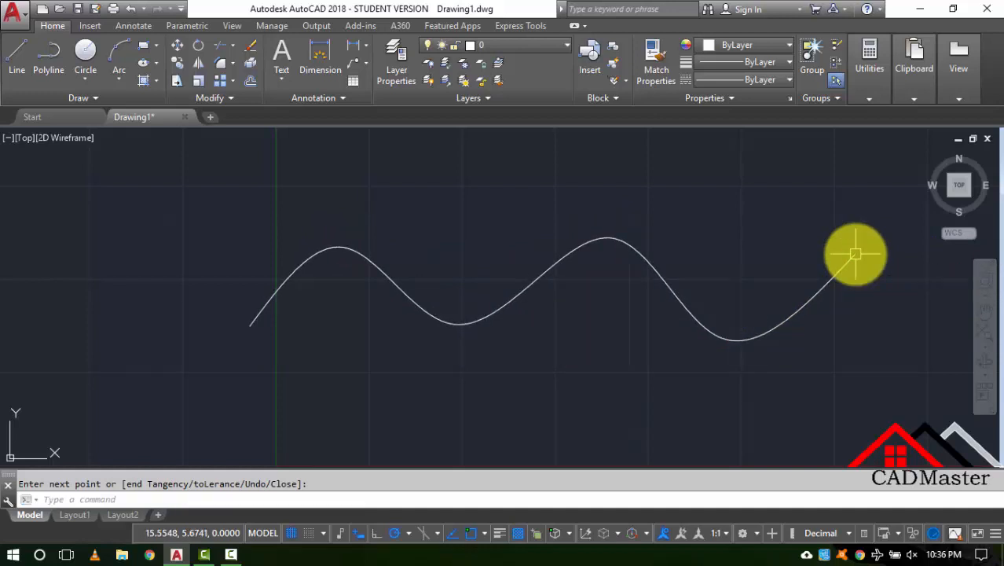
{"action": "scroll", "coordinate": [573, 236], "scroll_direction": "down", "scroll_amount": 2}
{"action": "middle_click_drag", "start_coordinate": [561, 314], "coordinate": [446, 319]}
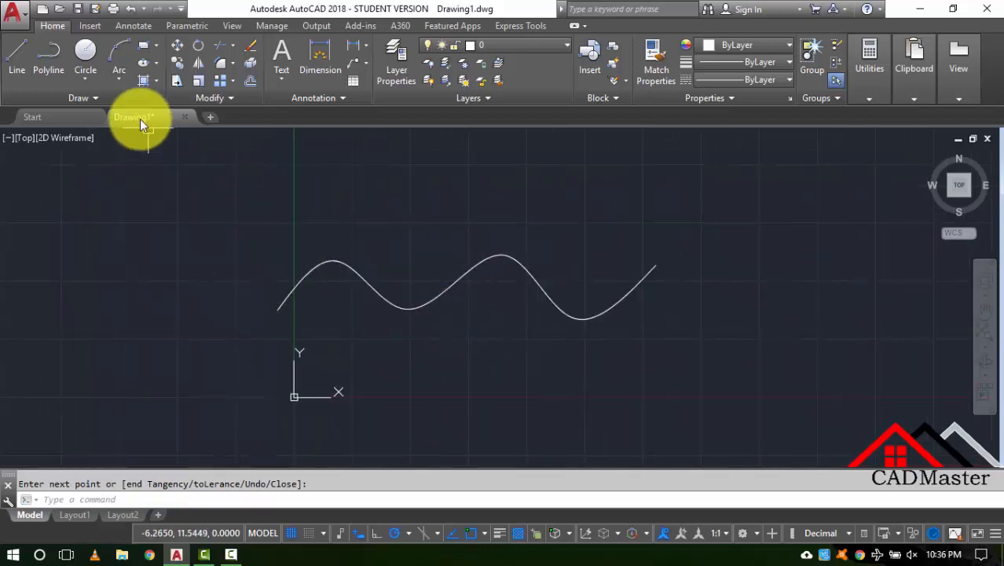
- Start Spline CV from the expanded Draw panel and shift the view to make room above the first curve
{"action": "left_click", "coordinate": [116, 98]}
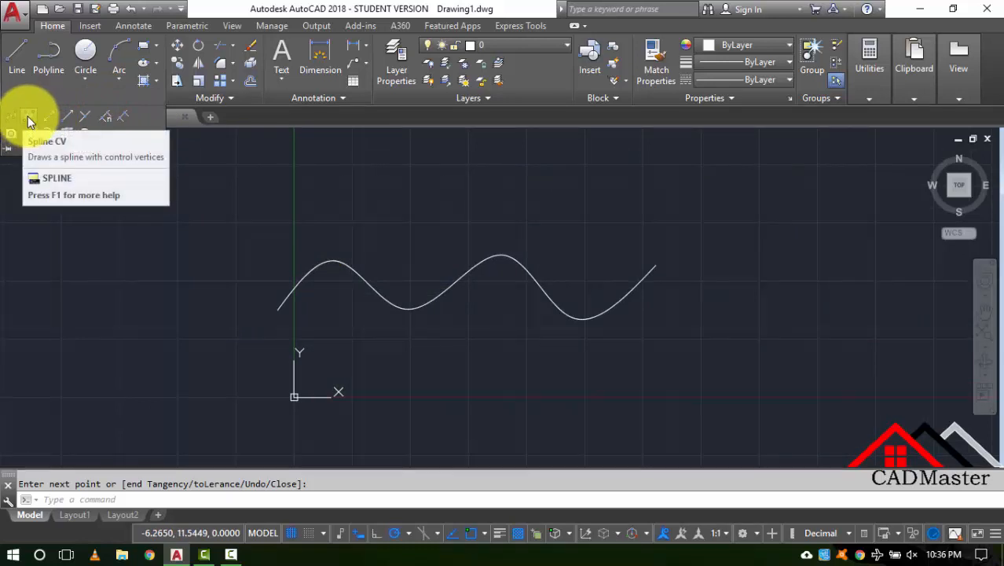
{"action": "left_click", "coordinate": [28, 121]}
{"action": "middle_click_drag", "start_coordinate": [406, 387], "coordinate": [363, 317]}
{"action": "middle_click_drag", "start_coordinate": [296, 322], "coordinate": [318, 463]}
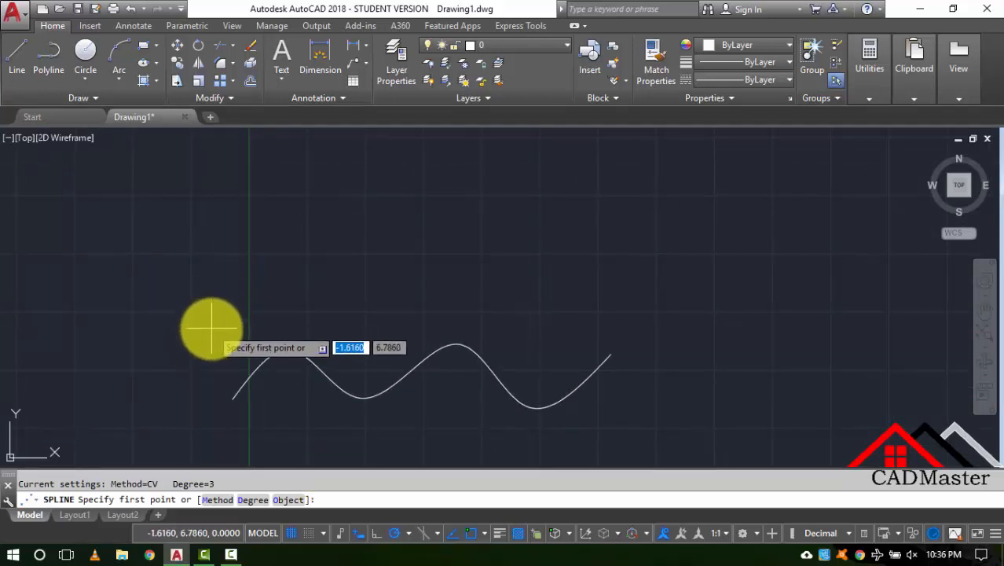
- Place eight alternating high and low control vertices above the first curve, then select the spline to show its grips
{"action": "left_click", "coordinate": [210, 327]}
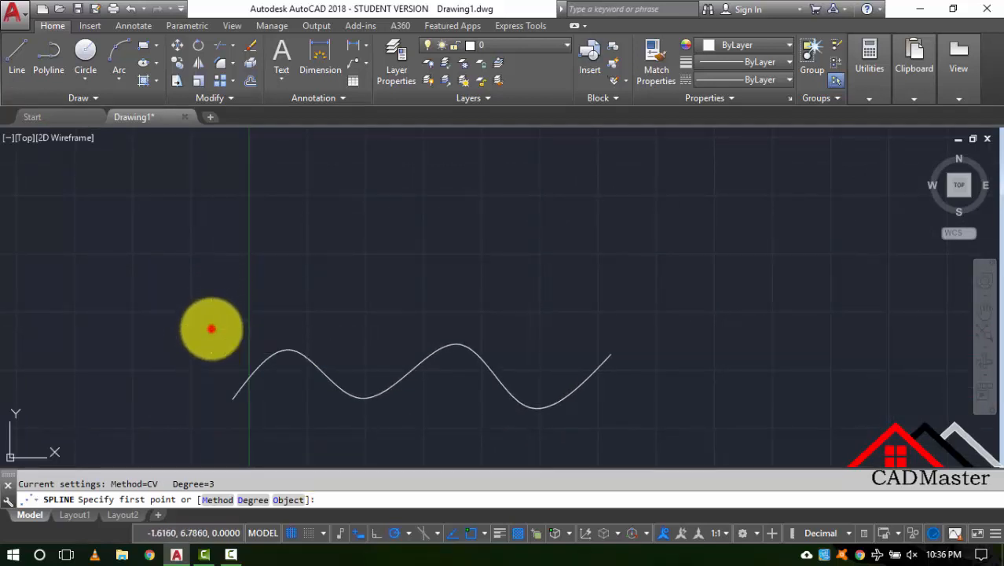
{"action": "left_click", "coordinate": [281, 256]}
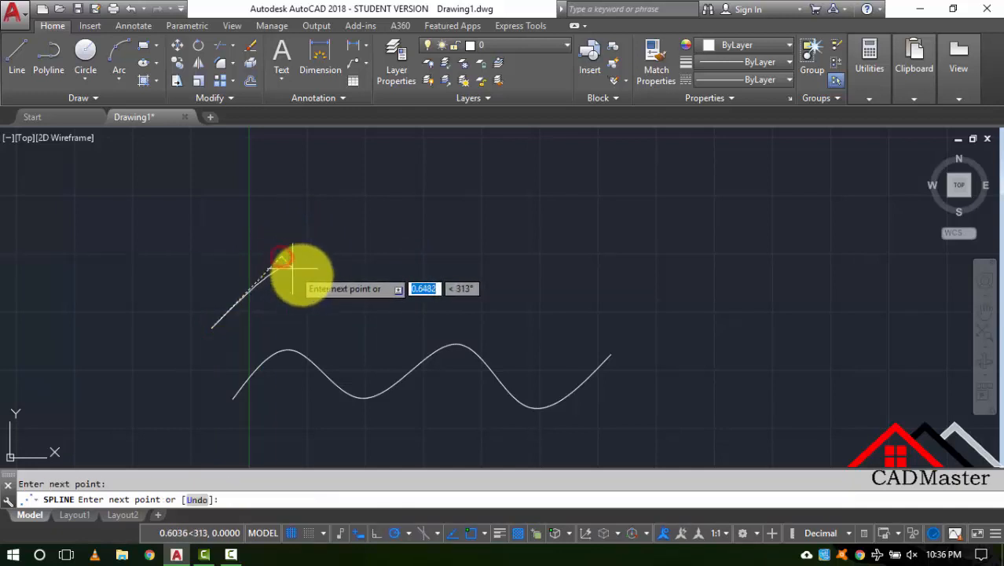
{"action": "left_click", "coordinate": [331, 318]}
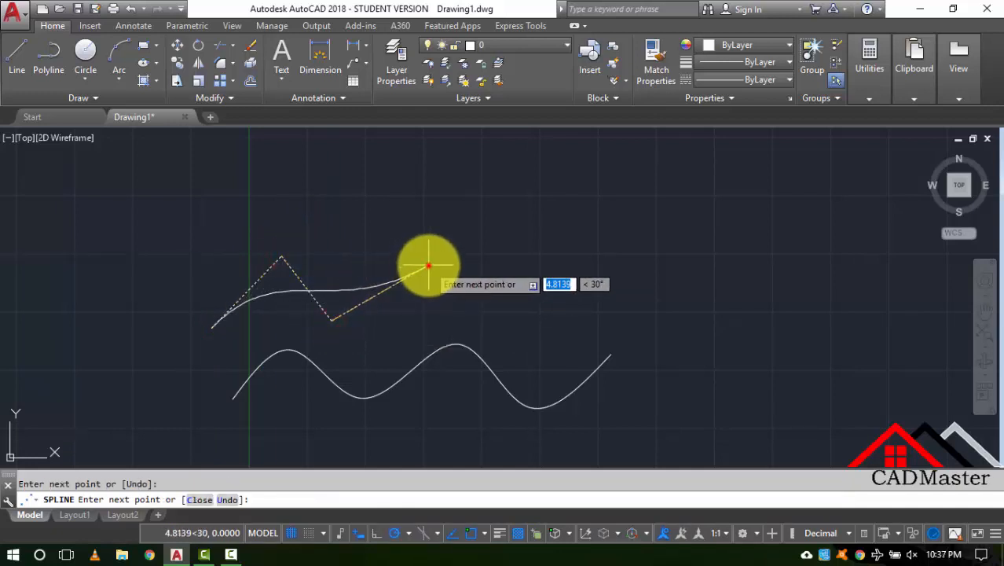
{"action": "left_click", "coordinate": [429, 266]}
{"action": "left_click", "coordinate": [507, 317]}
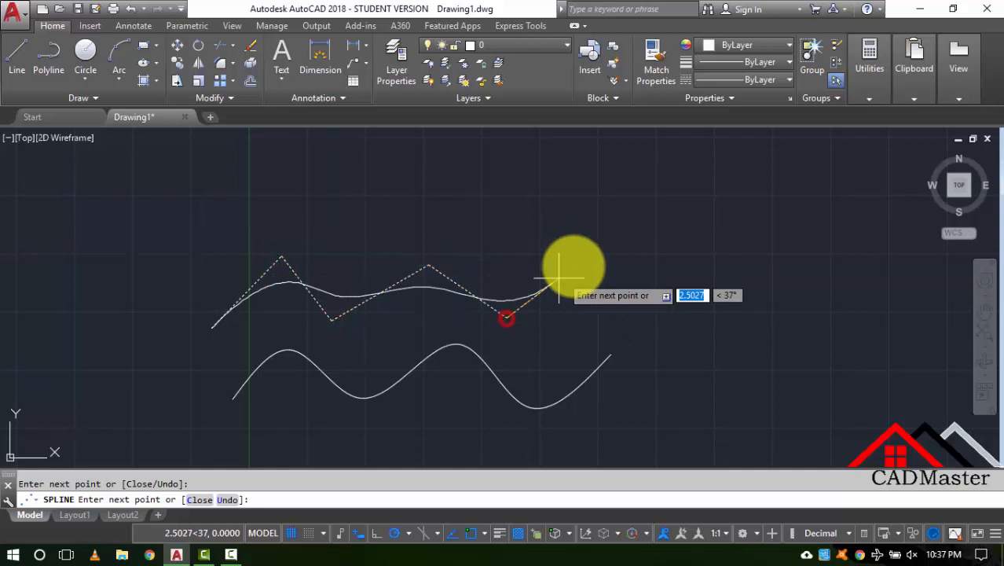
{"action": "left_click", "coordinate": [615, 260]}
{"action": "left_click", "coordinate": [681, 317]}
{"action": "left_click", "coordinate": [819, 250]}
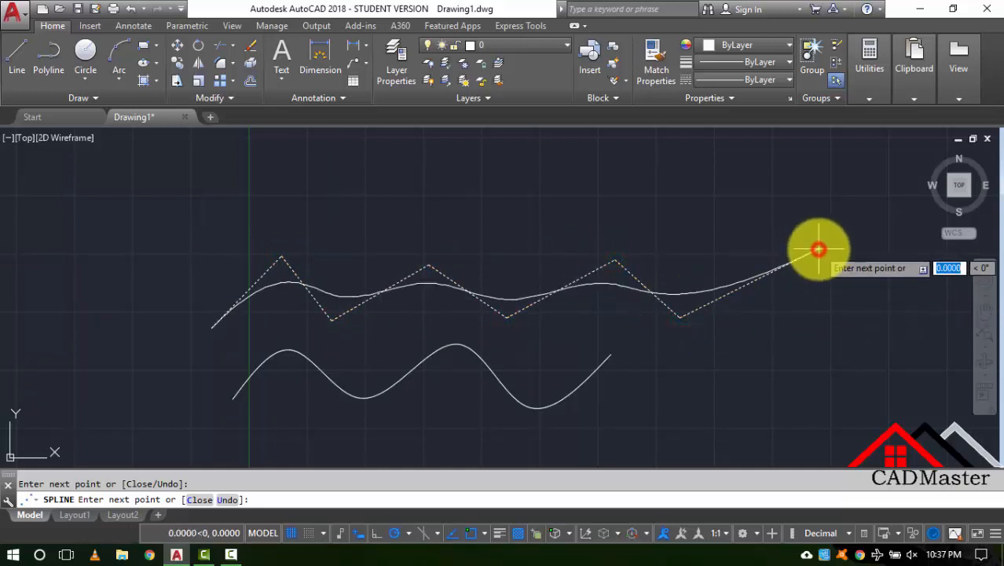
{"action": "key", "text": "Return"}
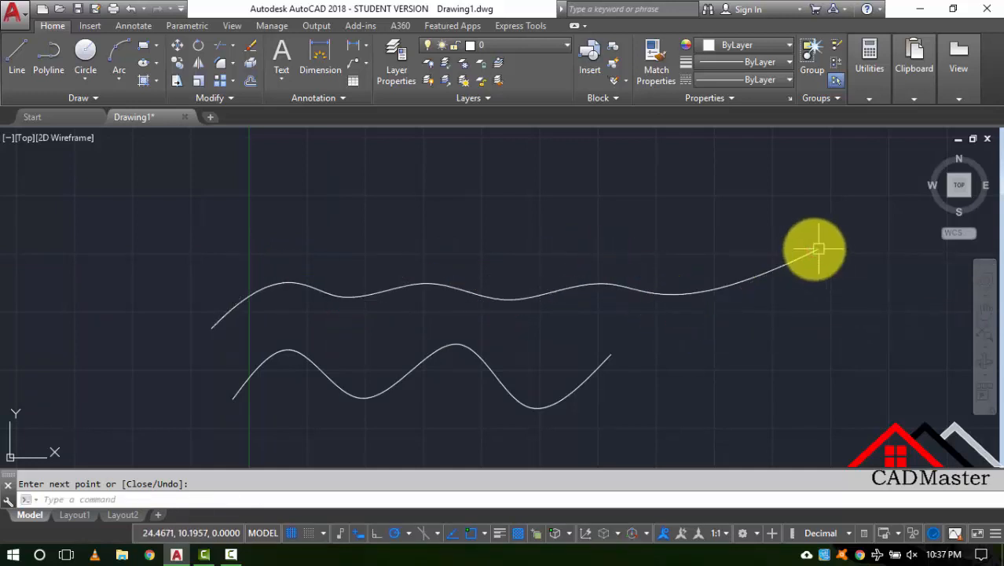
{"action": "left_click", "coordinate": [715, 286]}
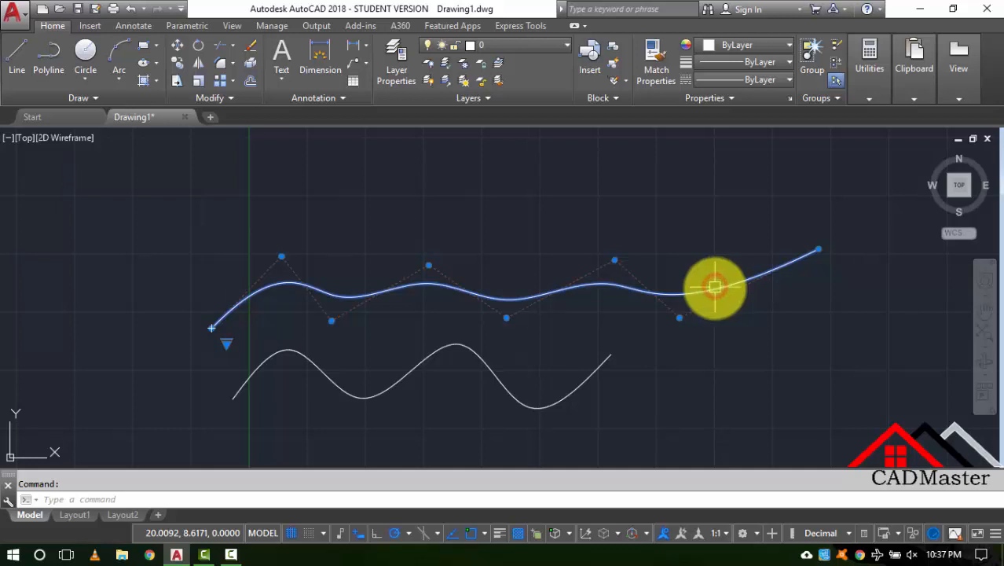
{"action": "left_click", "coordinate": [601, 366]}
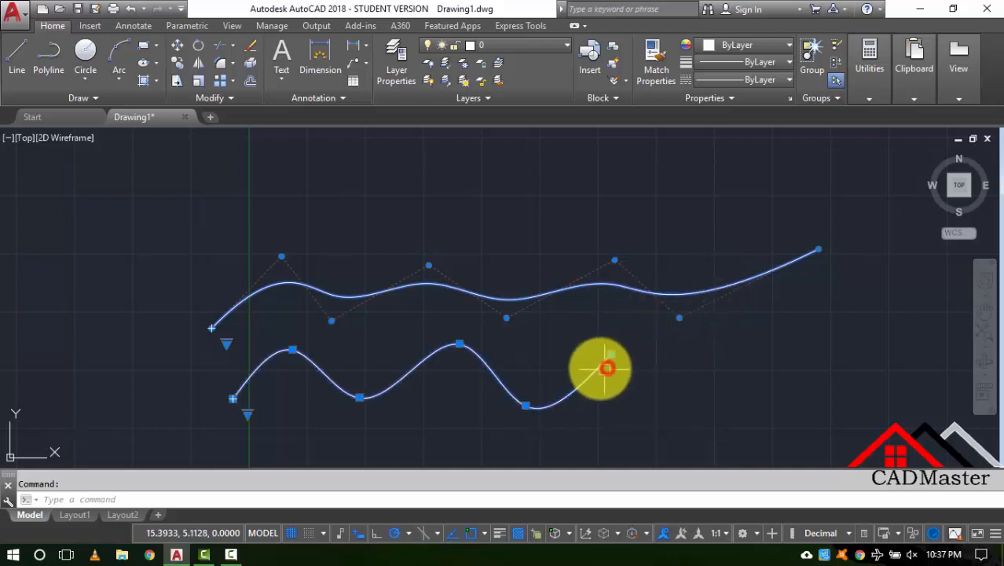
{"action": "left_click", "coordinate": [585, 363]}
{"action": "left_click", "coordinate": [582, 370]}
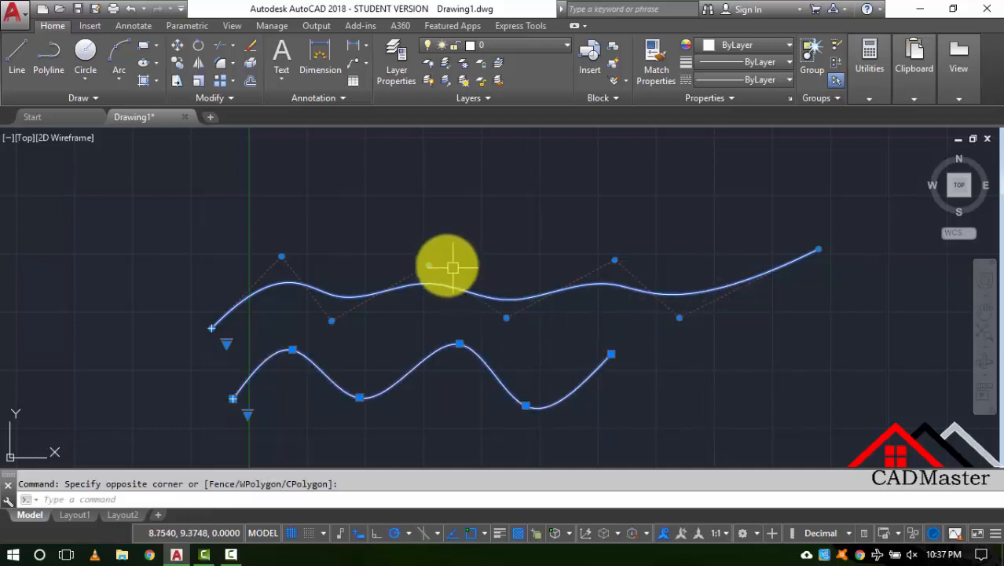
{"action": "key", "text": "Escape"}
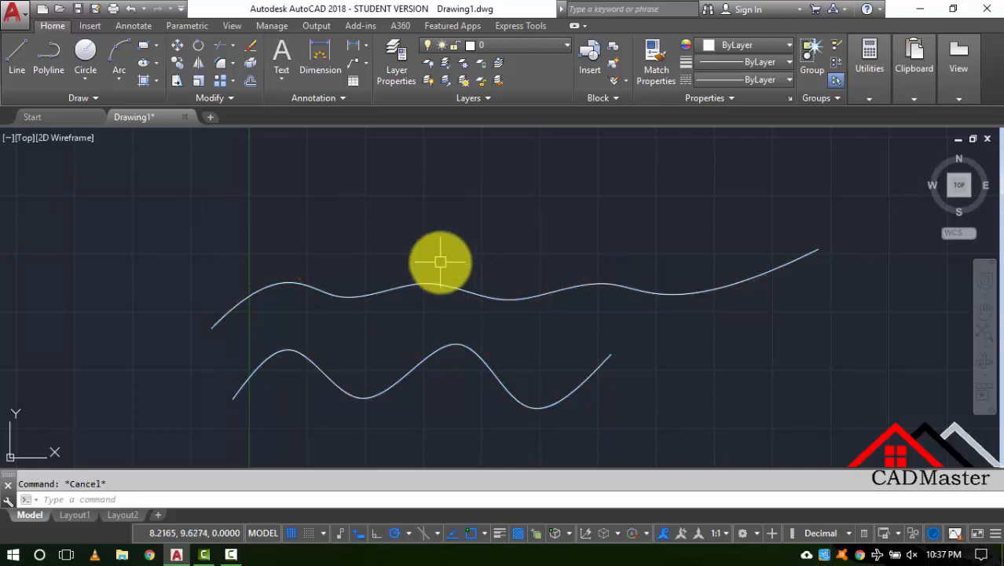
- Draw a third CV spline with six control vertices arcing gently across the top, then pan the view
{"action": "type", "text": "PL"}
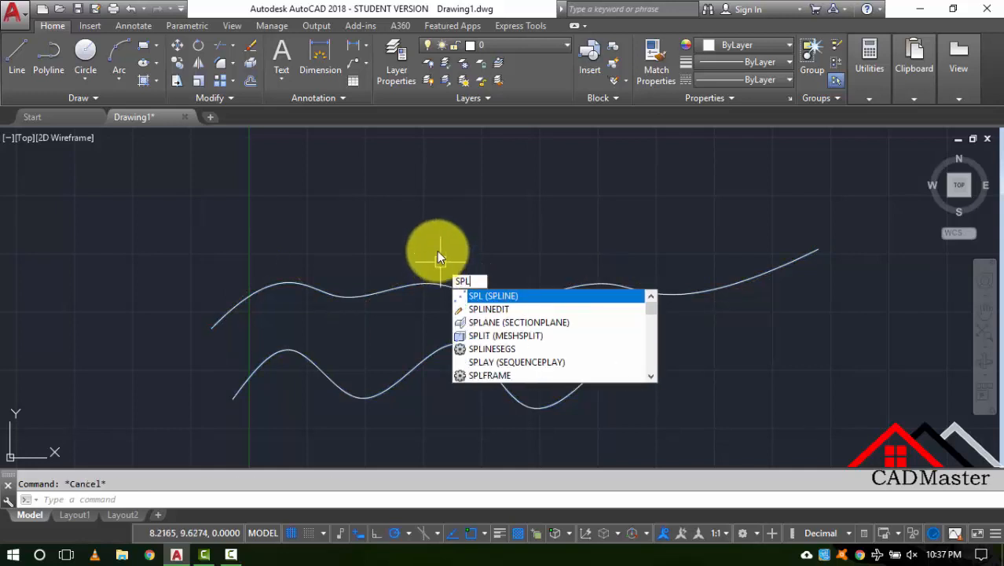
{"action": "key", "text": "Return"}
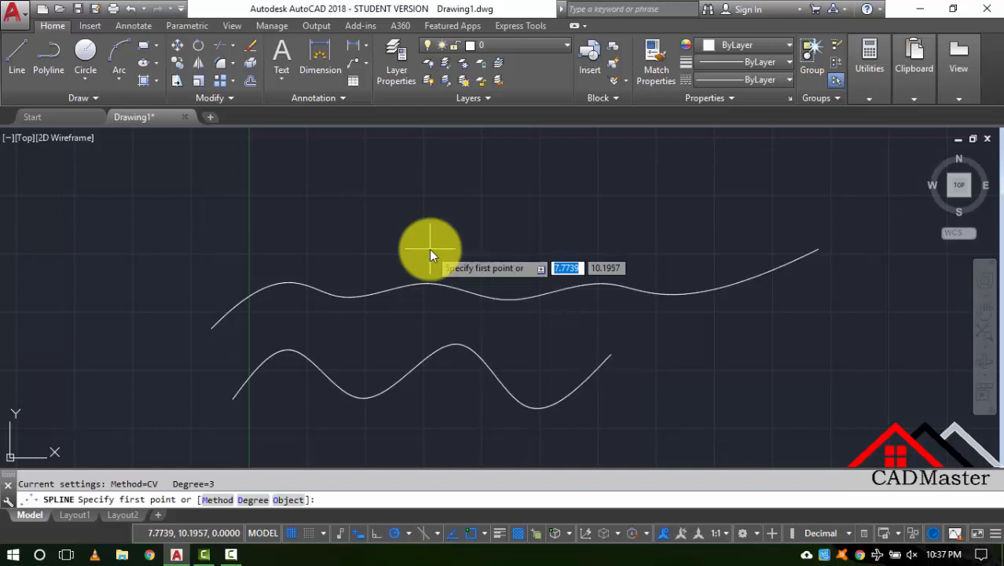
{"action": "left_click", "coordinate": [239, 268]}
{"action": "left_click", "coordinate": [357, 177]}
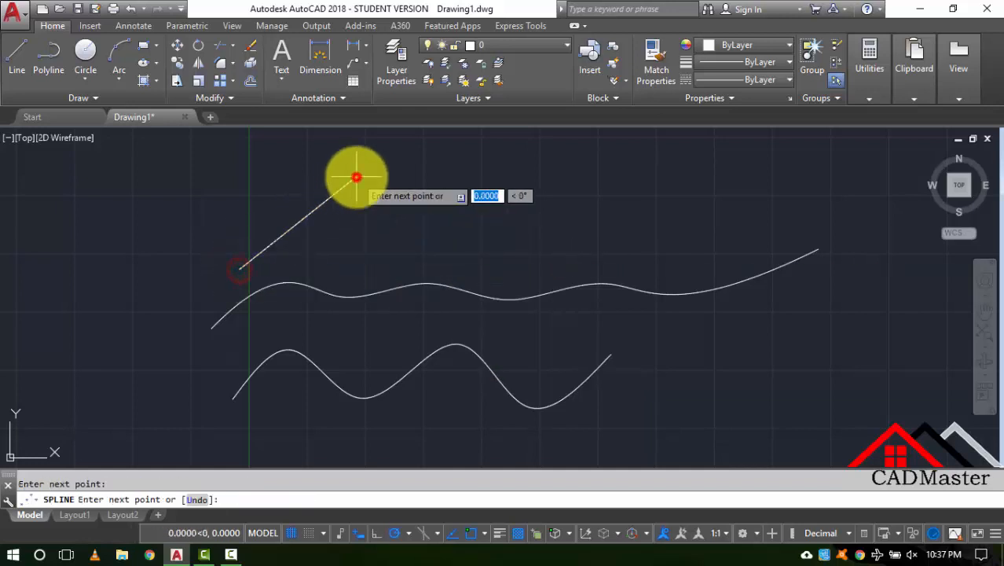
{"action": "left_click", "coordinate": [432, 252]}
{"action": "left_click", "coordinate": [564, 174]}
{"action": "left_click", "coordinate": [644, 224]}
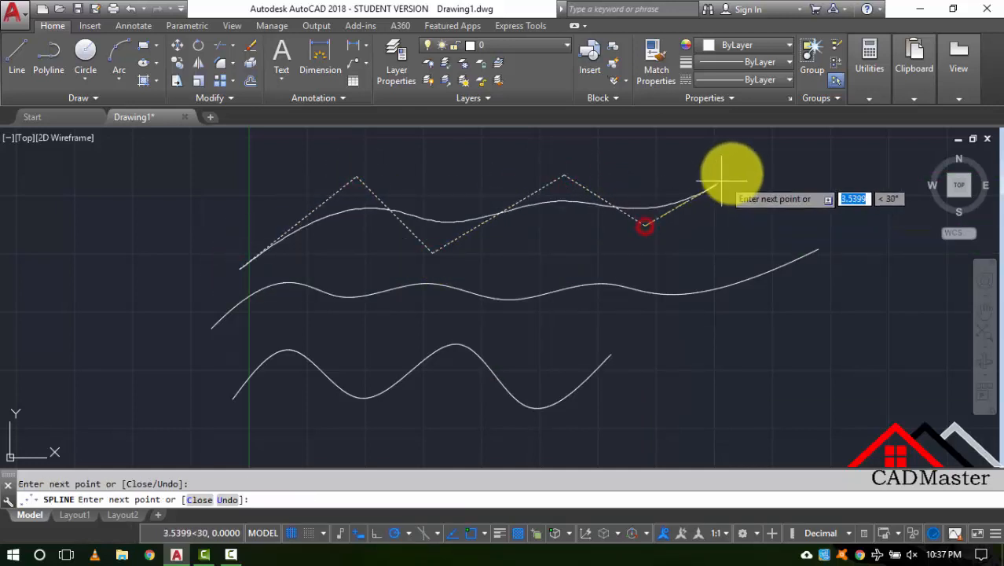
{"action": "left_click", "coordinate": [746, 161]}
{"action": "key", "text": "Return"}
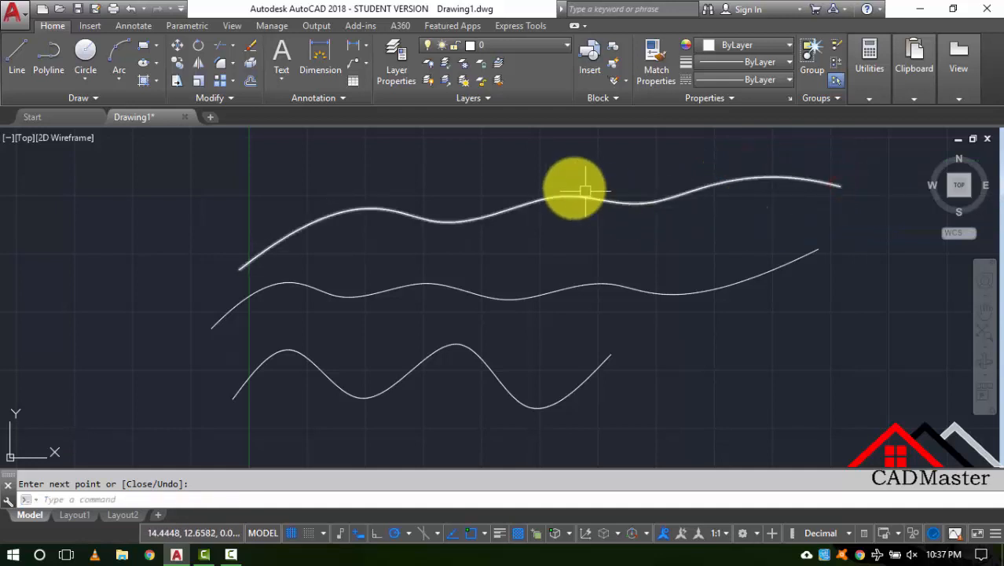
{"action": "middle_click_drag", "start_coordinate": [559, 204], "coordinate": [508, 293]}
- Start a new SPL spline and switch its creation method to Fit
{"action": "type", "text": "spl"}
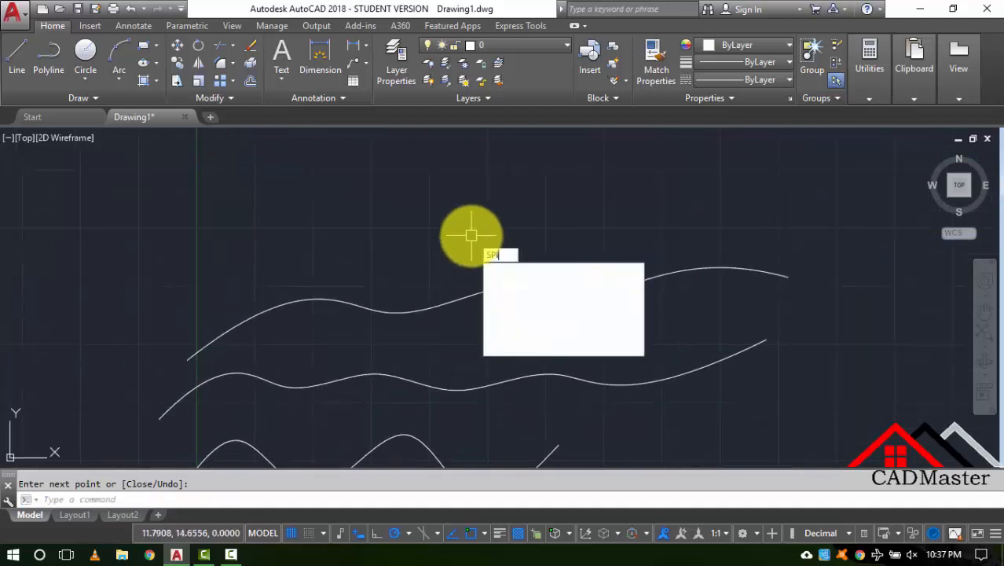
{"action": "key", "text": "Return"}
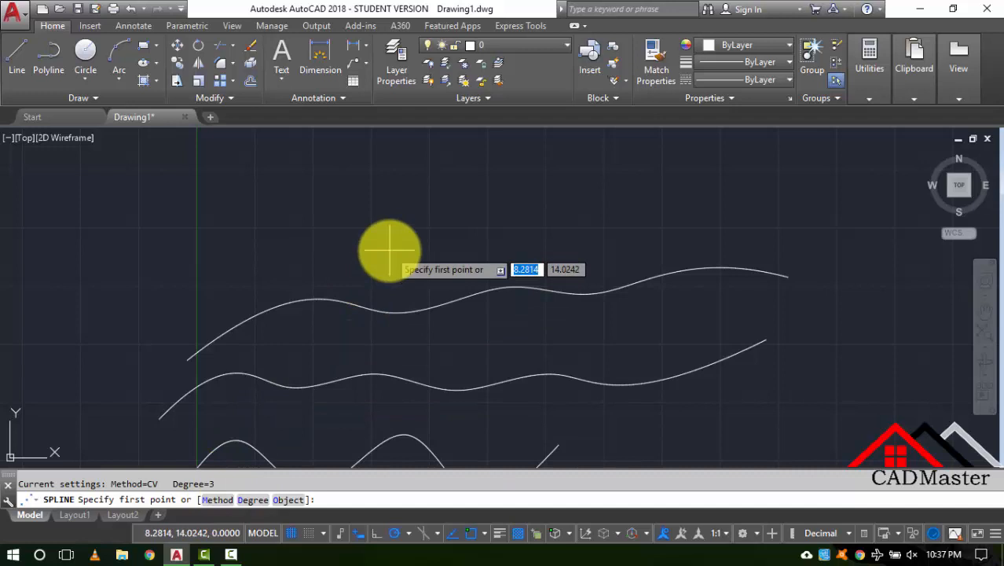
{"action": "type", "text": "m"}
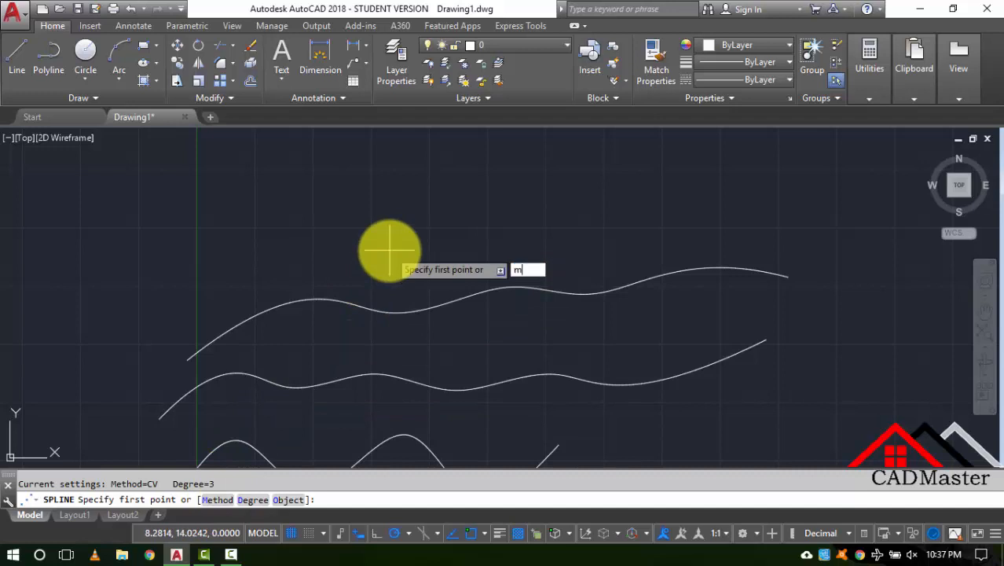
{"action": "key", "text": "Return"}
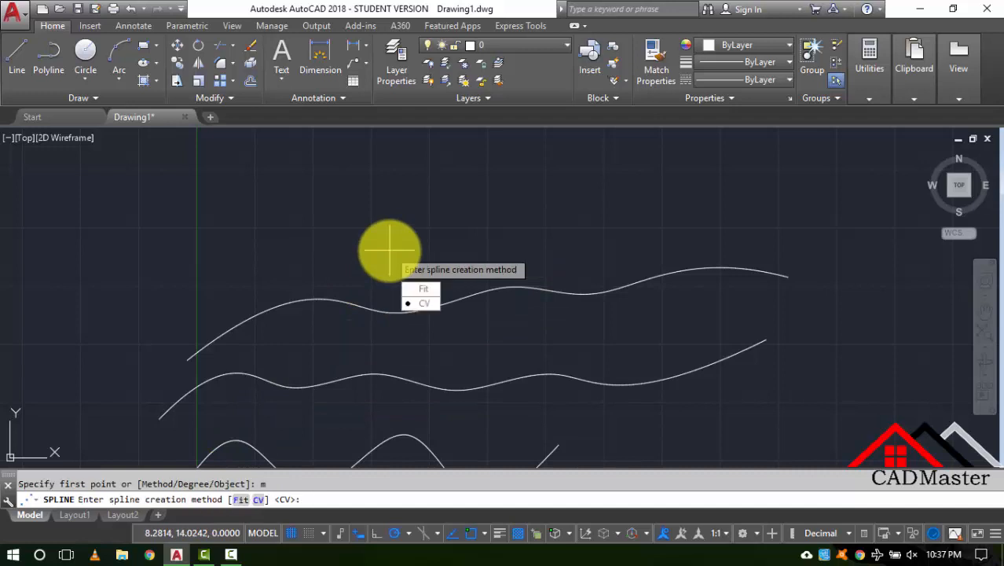
{"action": "left_click", "coordinate": [431, 290]}
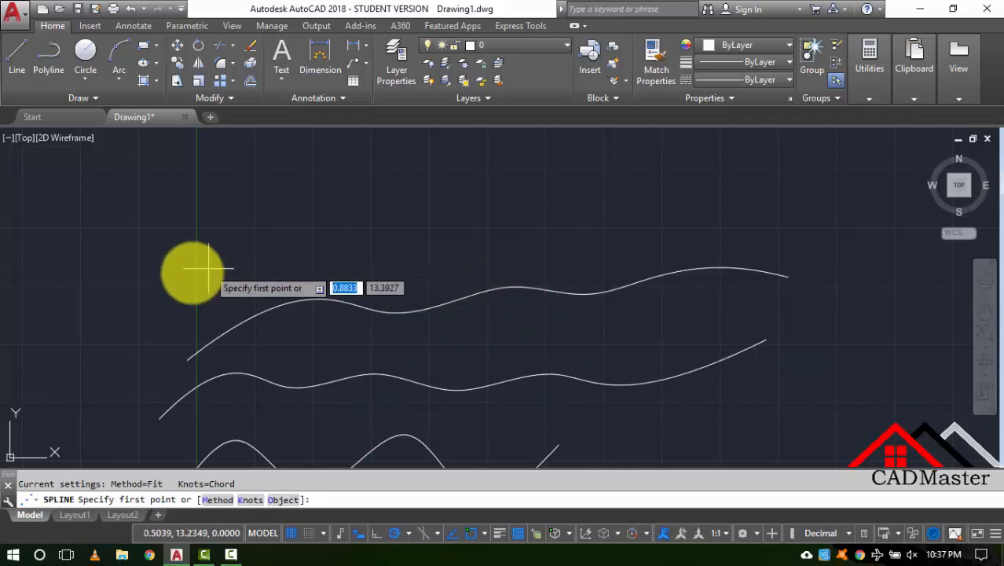
- Draw a tall Fit spline through eight points forming three peaks above the existing curves
{"action": "left_click", "coordinate": [167, 298]}
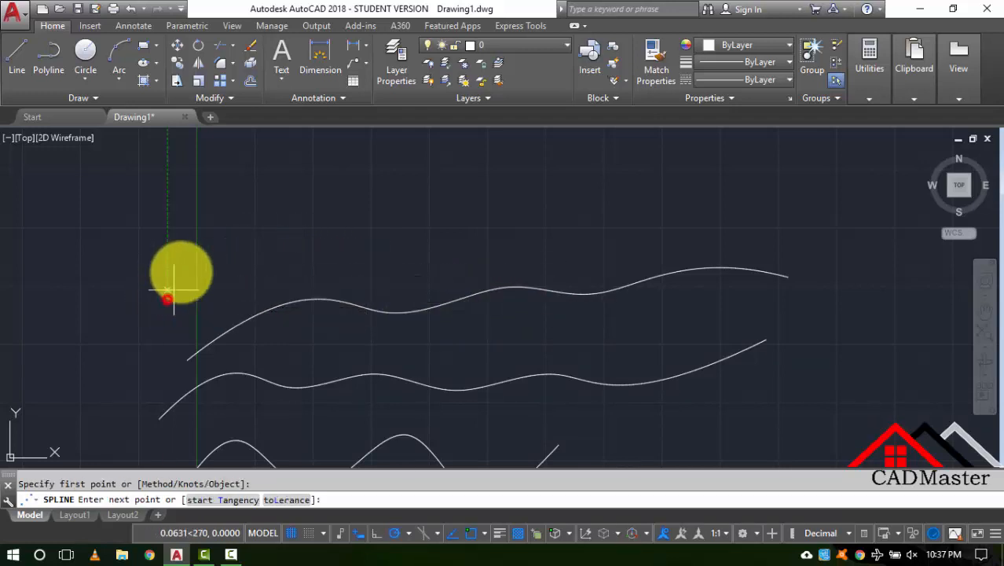
{"action": "left_click", "coordinate": [222, 187]}
{"action": "left_click", "coordinate": [283, 266]}
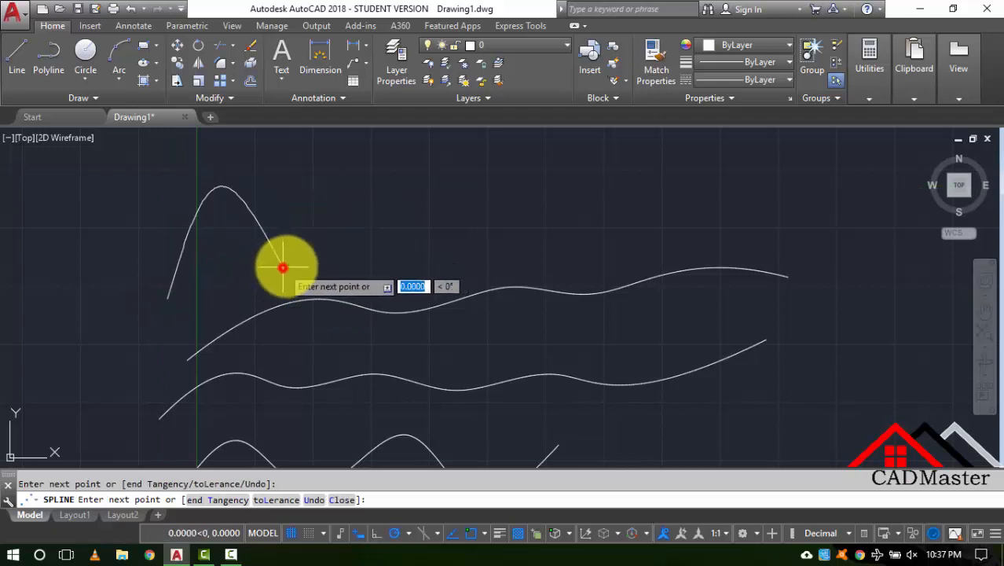
{"action": "left_click", "coordinate": [358, 189]}
{"action": "left_click", "coordinate": [423, 259]}
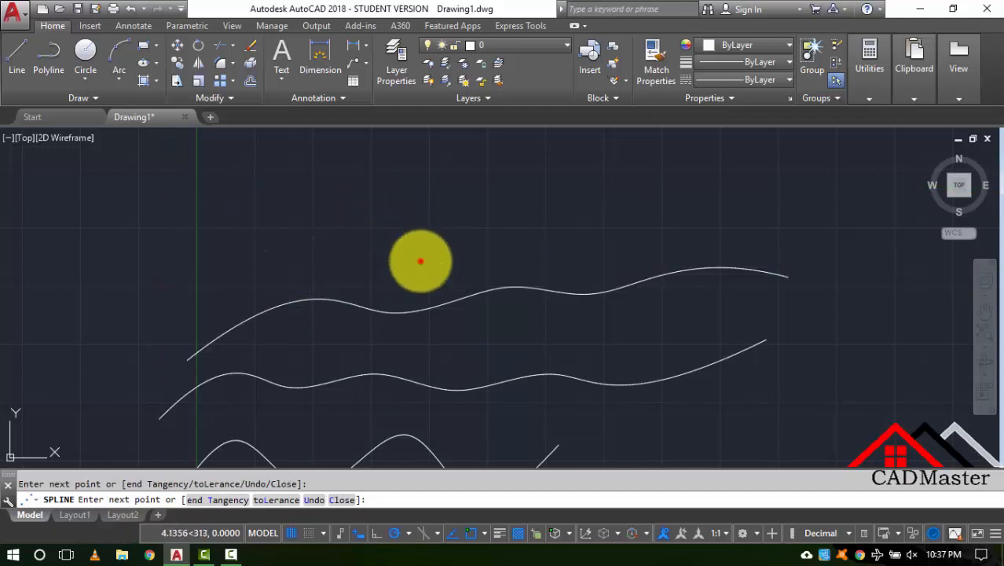
{"action": "left_click", "coordinate": [497, 190]}
{"action": "left_click", "coordinate": [560, 254]}
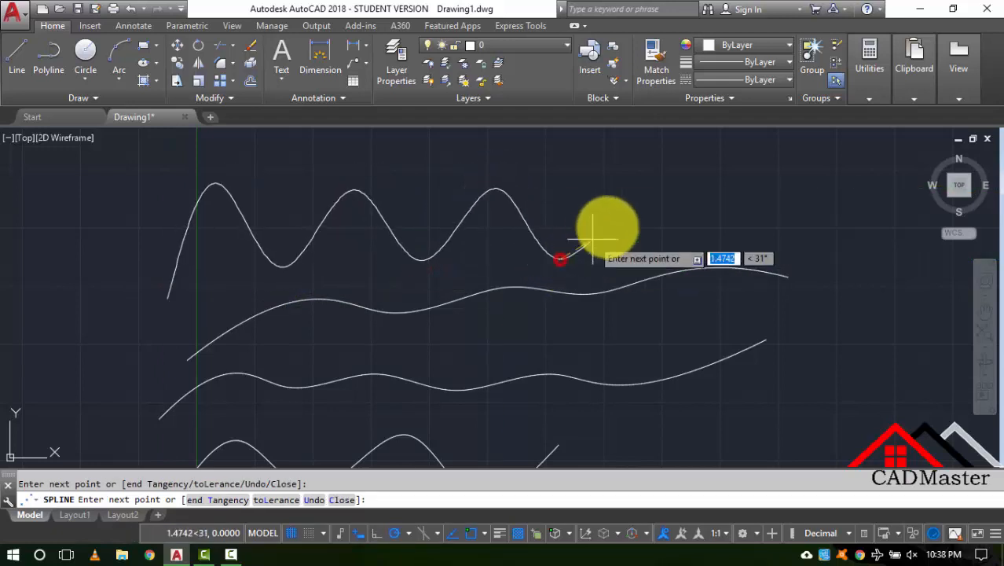
{"action": "left_click", "coordinate": [646, 198]}
{"action": "key", "text": "Return"}
{"action": "scroll", "coordinate": [539, 228], "scroll_direction": "down", "scroll_amount": 3}
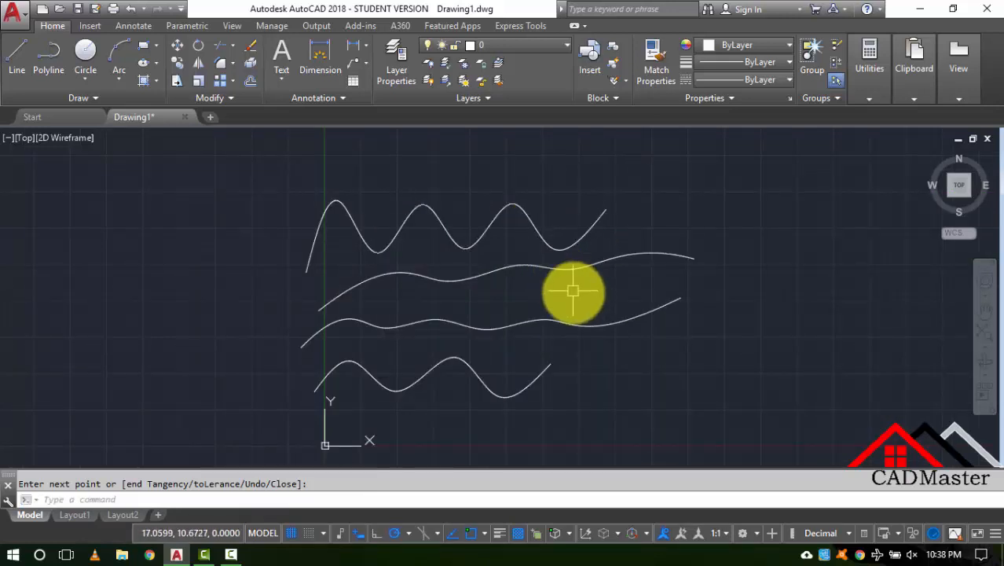
- Select the tall Fit spline and a gentle CV spline to compare their grips, then delete both
{"action": "type", "text": "SPL"}
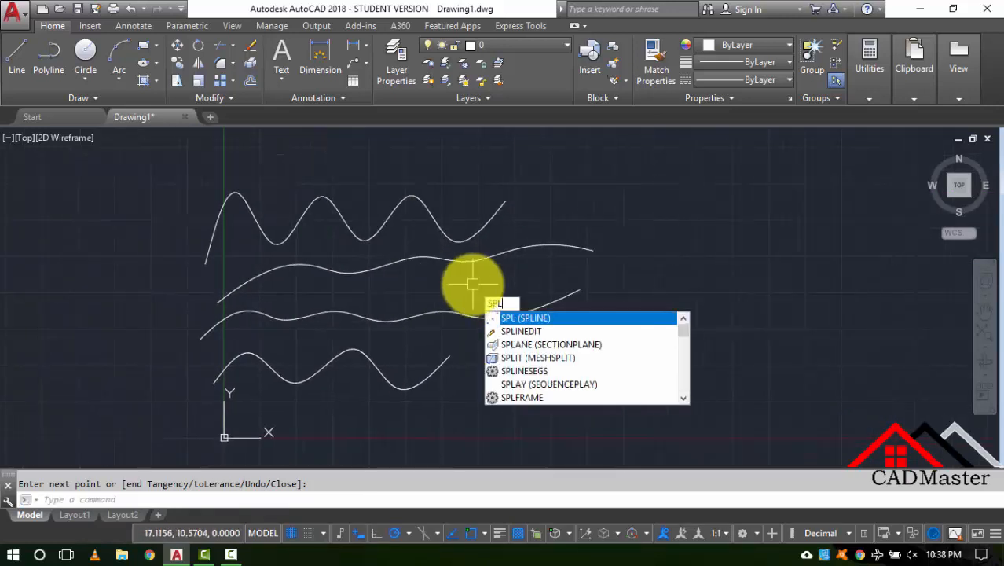
{"action": "key", "text": "Return"}
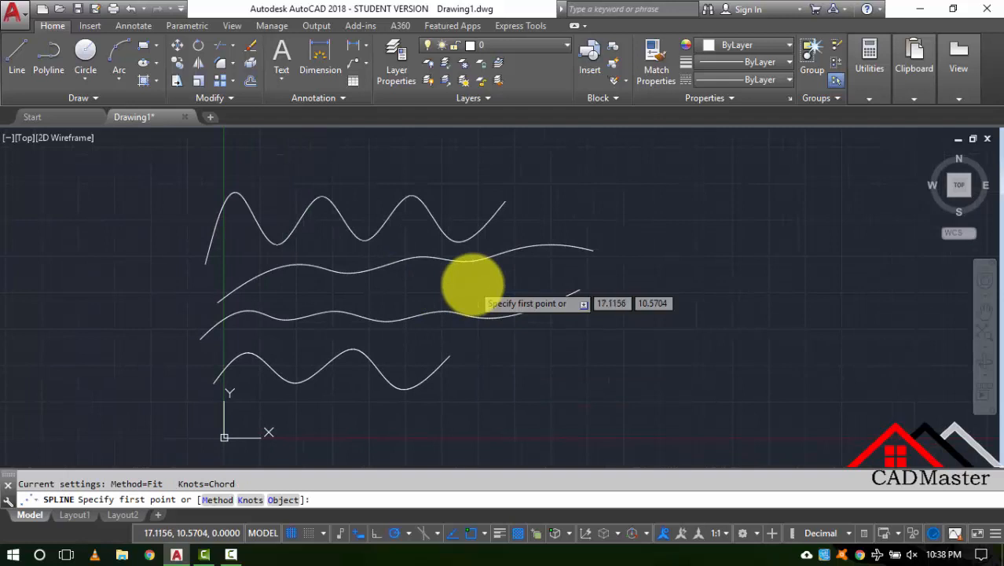
{"action": "key", "text": "Escape"}
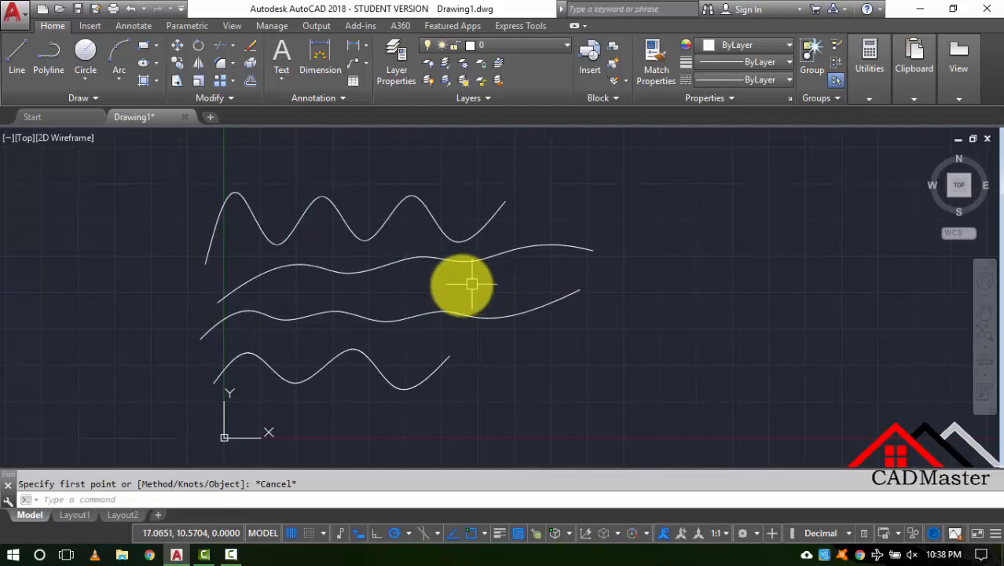
{"action": "left_click", "coordinate": [283, 231]}
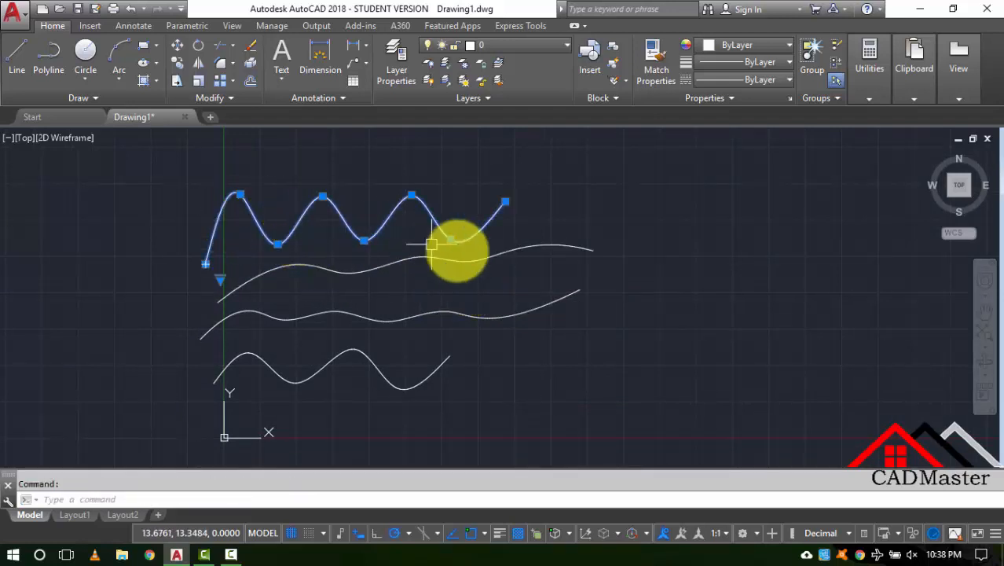
{"action": "left_click", "coordinate": [555, 298]}
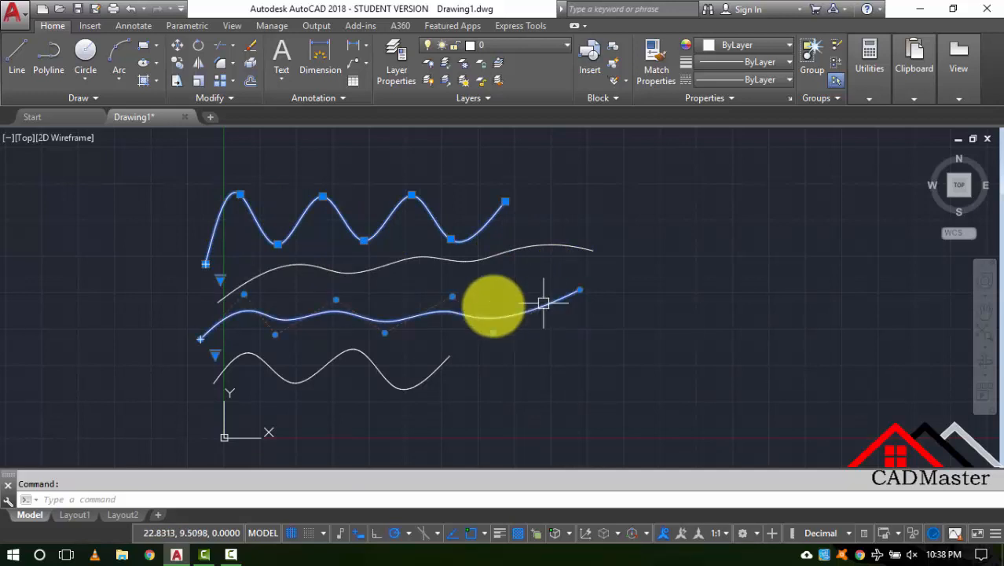
{"action": "scroll", "coordinate": [230, 325], "scroll_direction": "up", "scroll_amount": 2}
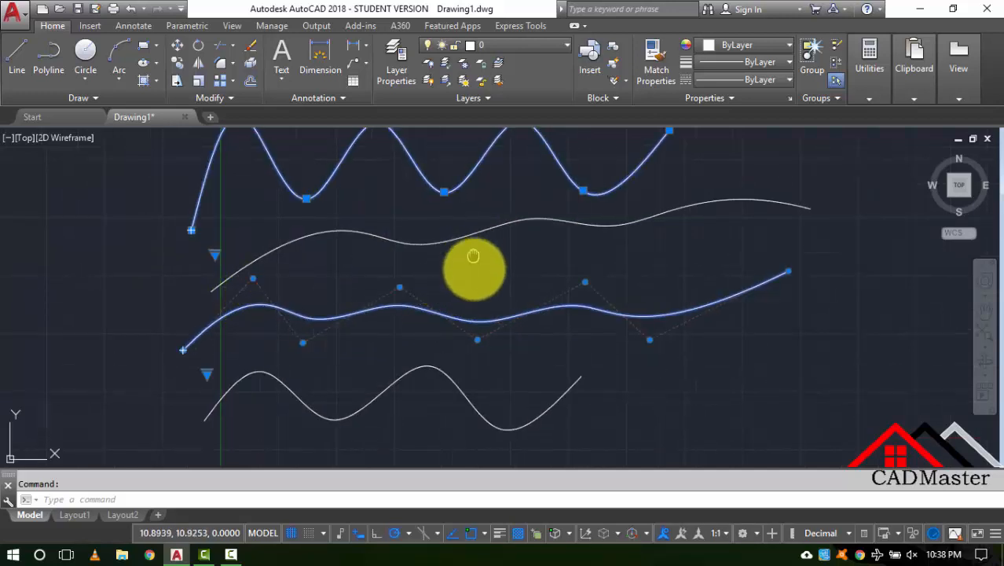
{"action": "middle_click_drag", "start_coordinate": [476, 260], "coordinate": [449, 332]}
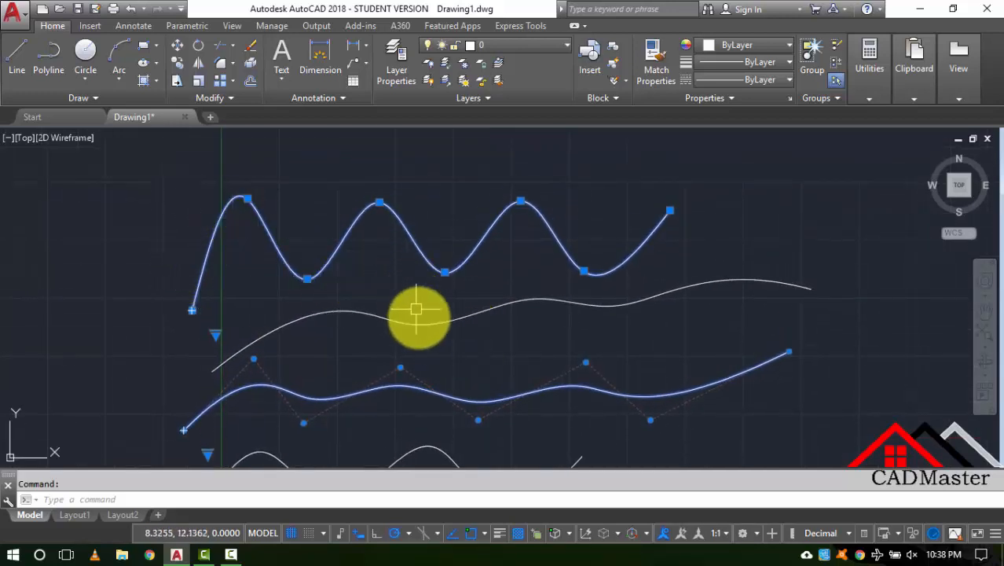
{"action": "middle_click_drag", "start_coordinate": [364, 373], "coordinate": [377, 314]}
{"action": "scroll", "coordinate": [280, 337], "scroll_direction": "up", "scroll_amount": 2}
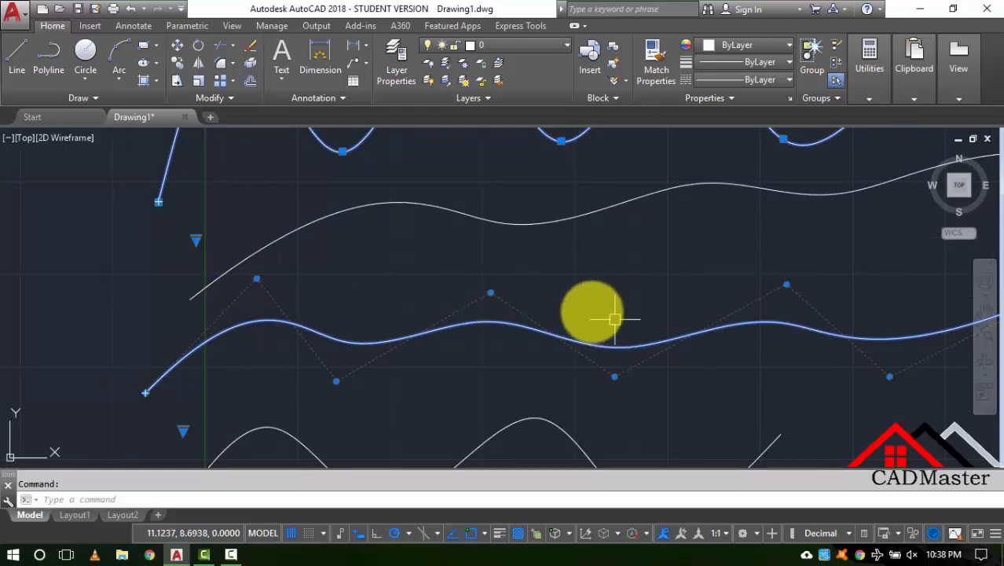
{"action": "mouse_move", "coordinate": [527, 226]}
{"action": "middle_mouse_down"}
{"action": "mouse_move", "coordinate": [510, 441]}
{"action": "mouse_move", "coordinate": [459, 285]}
{"action": "mouse_move", "coordinate": [428, 358]}
{"action": "middle_mouse_up"}
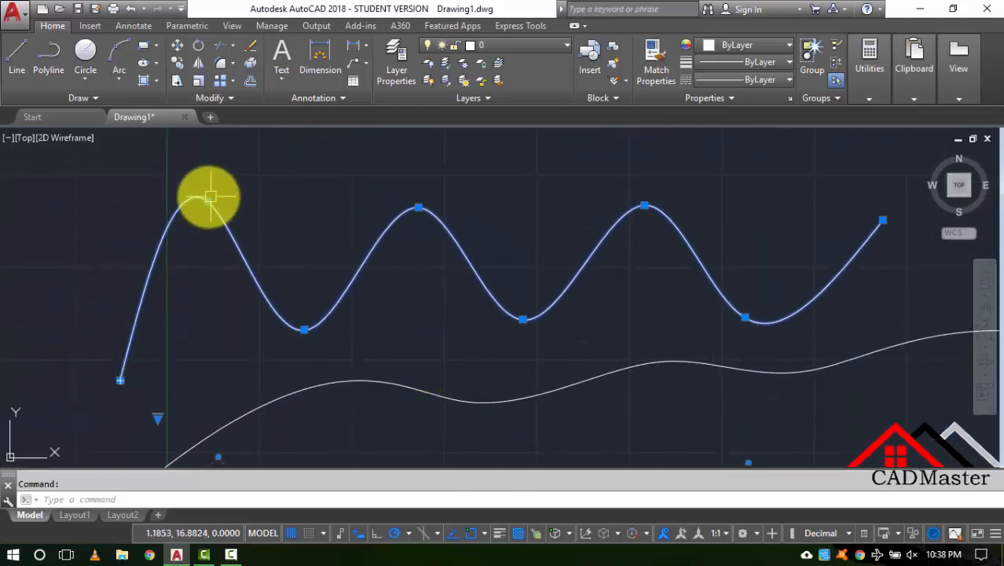
{"action": "scroll", "coordinate": [300, 249], "scroll_direction": "down", "scroll_amount": 5}
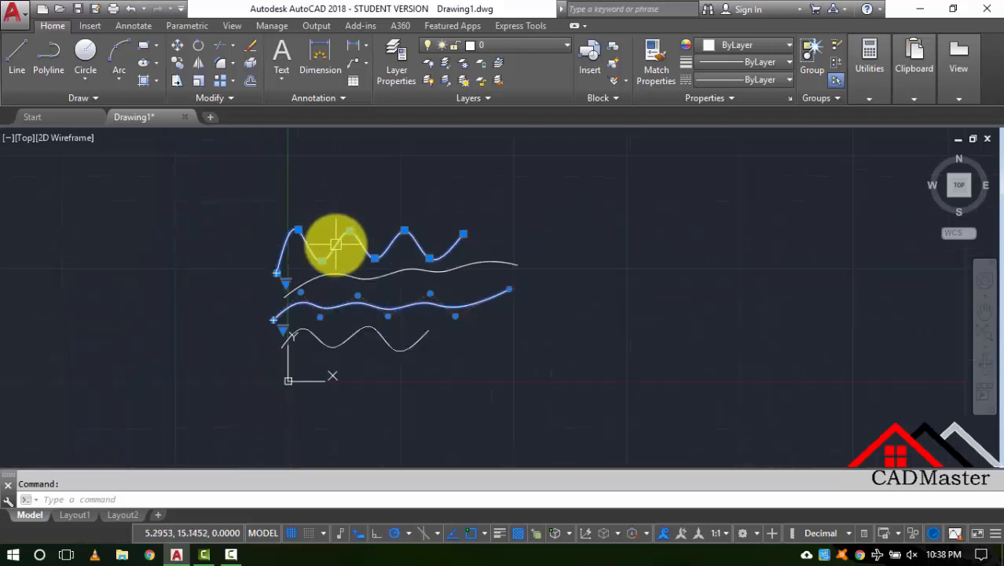
{"action": "key", "text": "Delete"}
- Window-select the remaining two splines, delete them, then undo to restore them
{"action": "left_click", "coordinate": [554, 405]}
{"action": "left_click", "coordinate": [331, 222]}
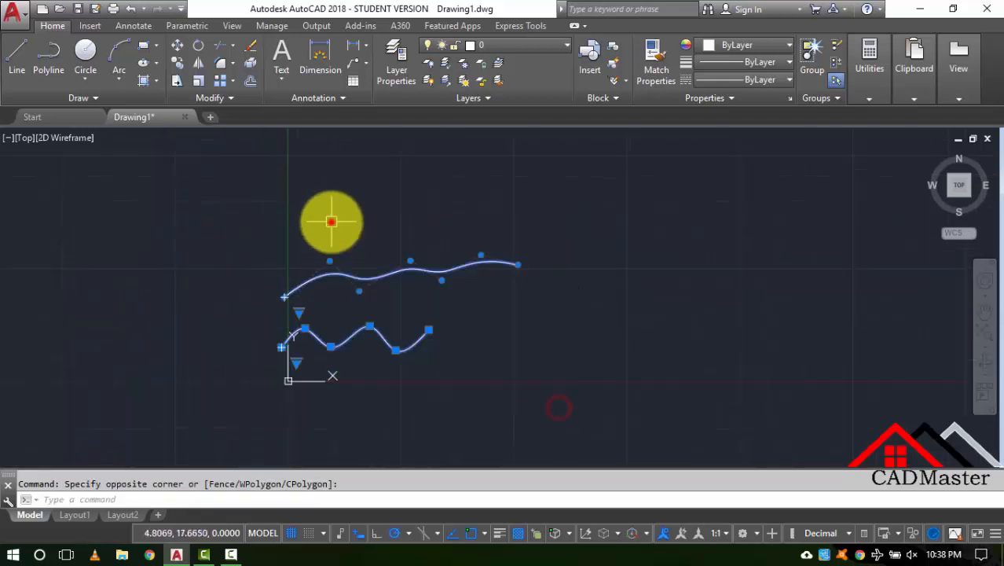
{"action": "key", "text": "Delete"}
{"action": "key", "text": "ctrl+z"}
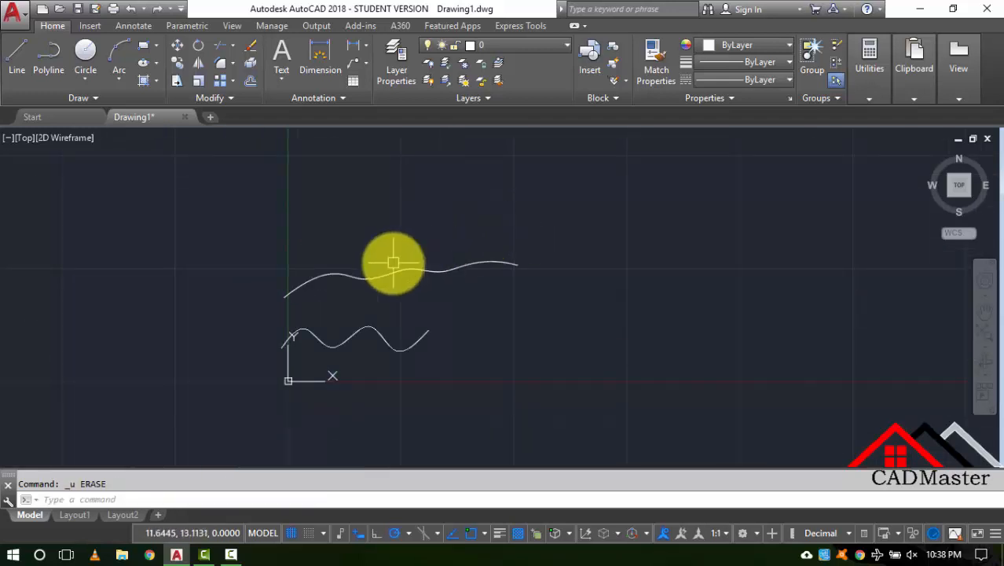
{"action": "scroll", "coordinate": [385, 266], "scroll_direction": "up", "scroll_amount": 2}
{"action": "middle_click_drag", "start_coordinate": [390, 289], "coordinate": [336, 294]}
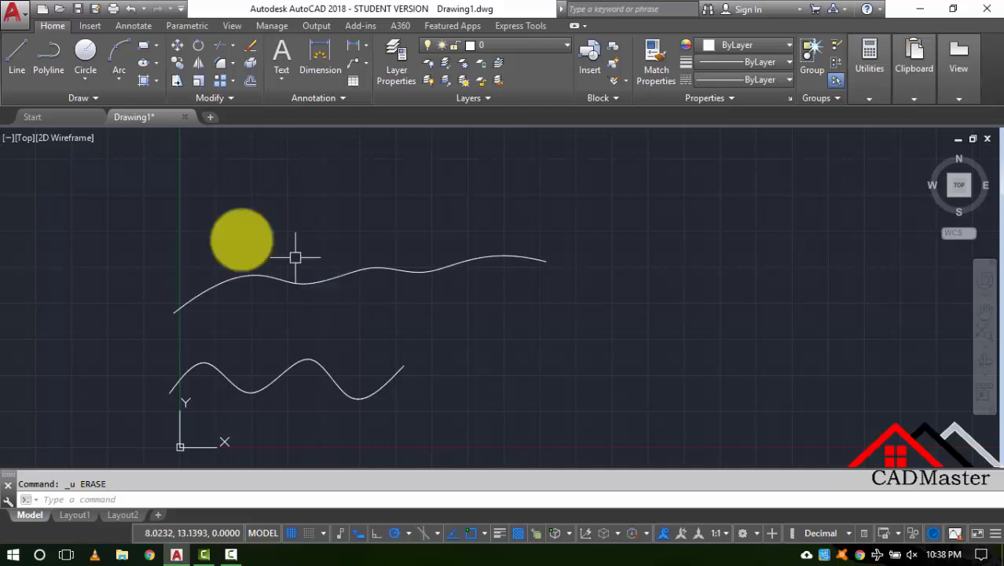
- Expand the Home tab's Draw panel to show the extra drawing tools again
{"action": "left_click", "coordinate": [87, 99]}
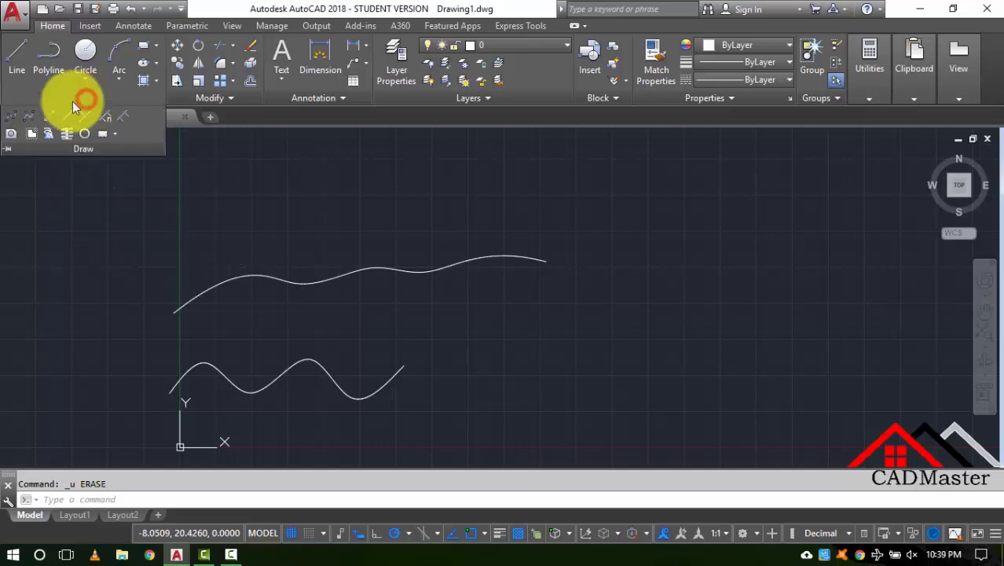